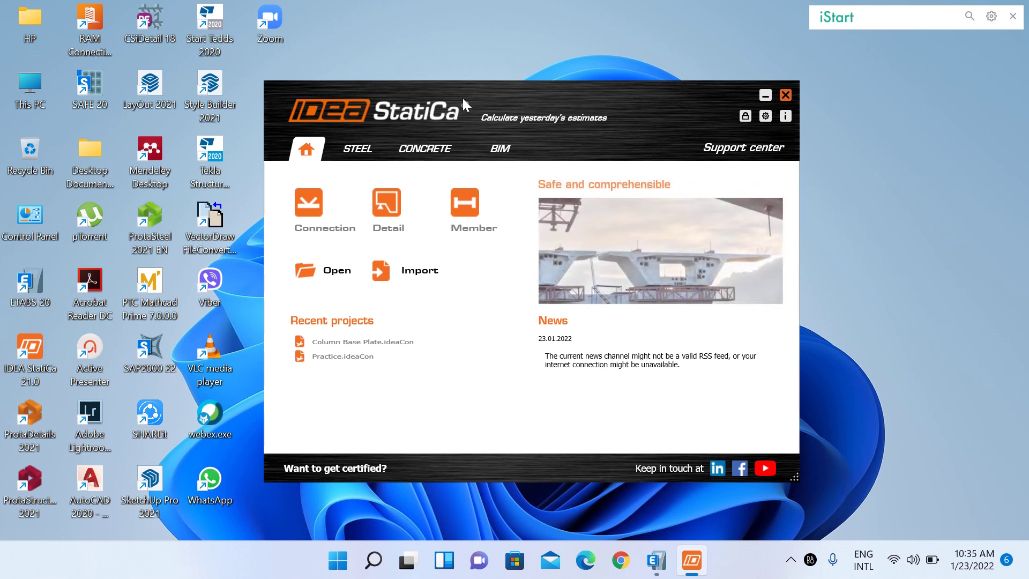
Bring the ETABS Steel Office Building model to the front from the taskbar.
click(657, 560)
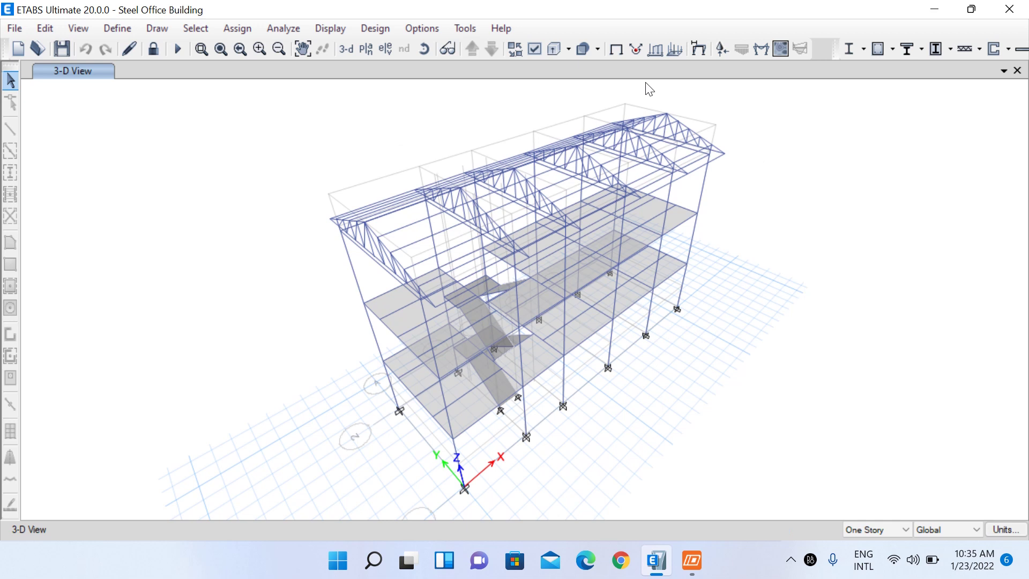
Start Add/Show Plugins from the Tools menu and browse for a plugin file on disk.
click(467, 28)
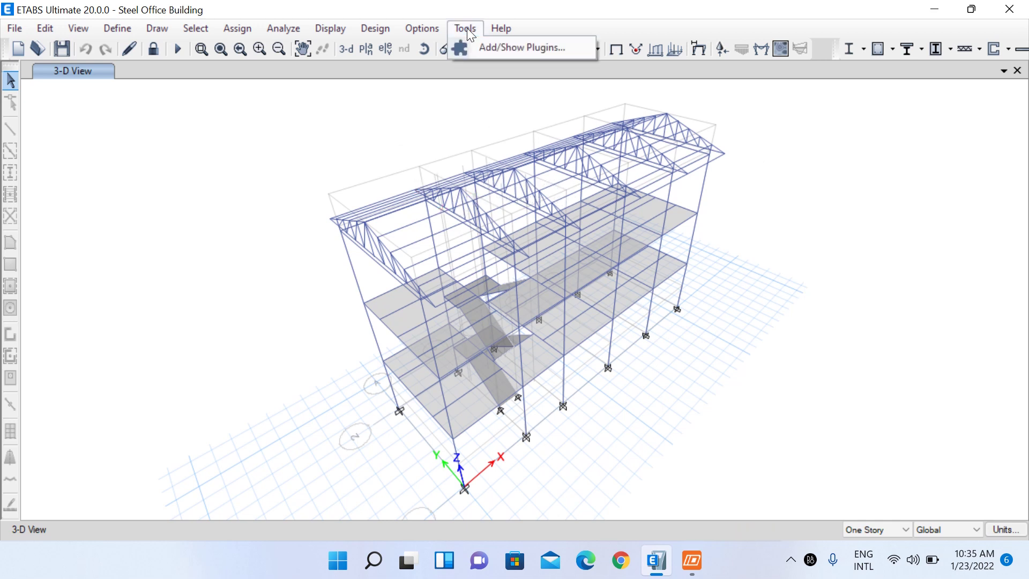
click(486, 52)
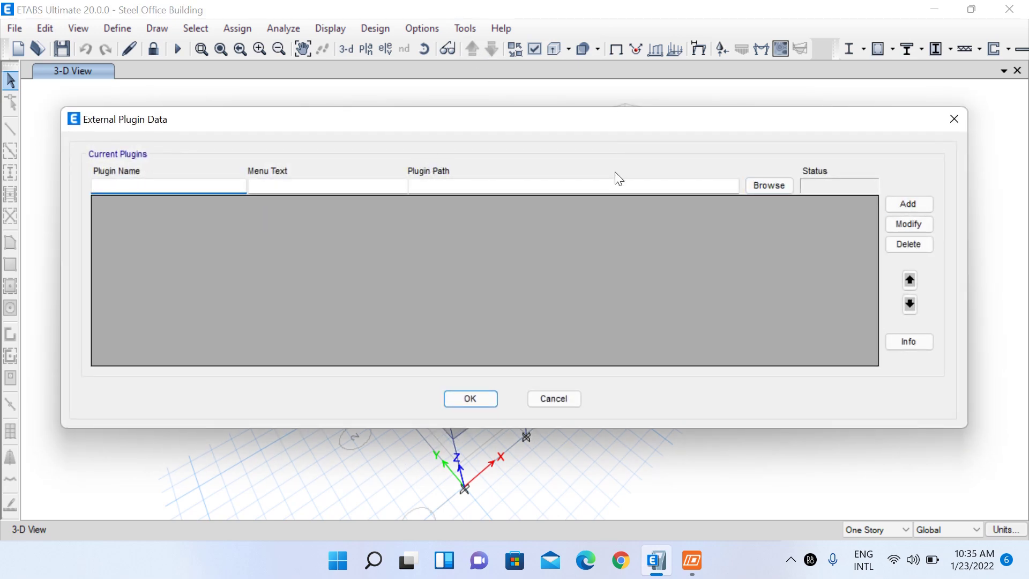
click(768, 187)
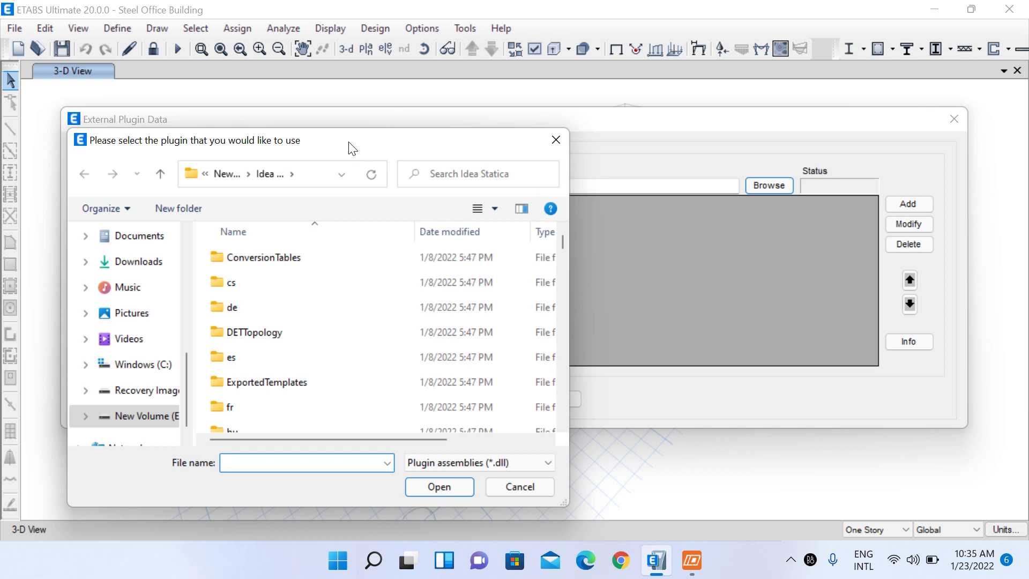
drag(351, 142, 427, 83)
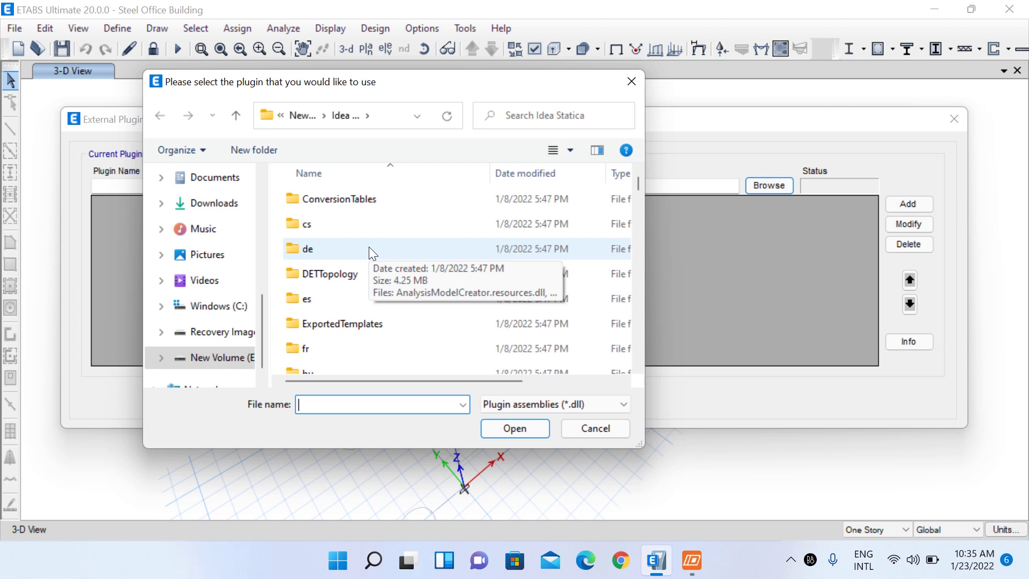
Choose ETABSv18PlugIn_IDEAStatiCa.dll from the Idea Statica folder on New Volume (E:).
click(231, 362)
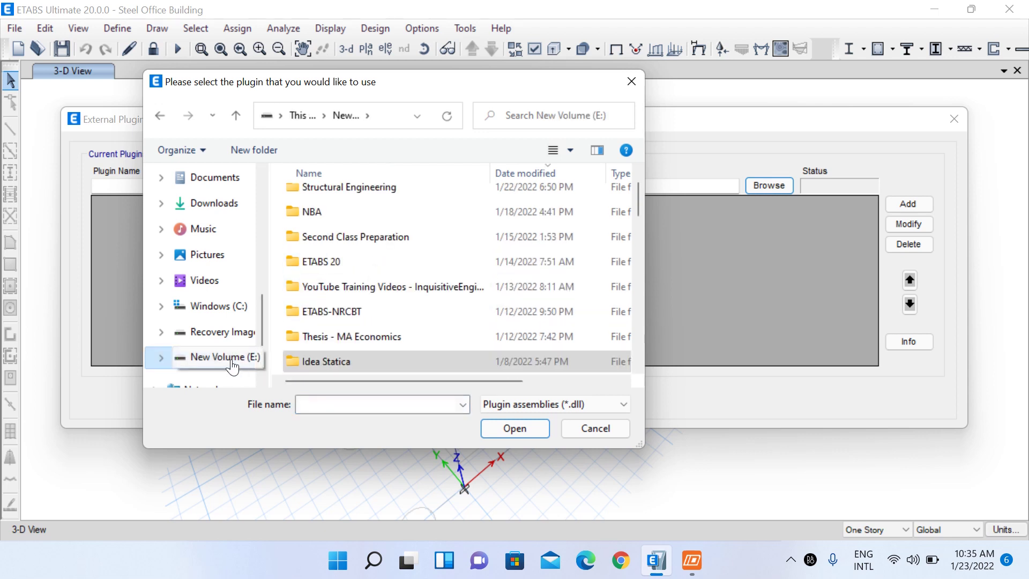
click(357, 242)
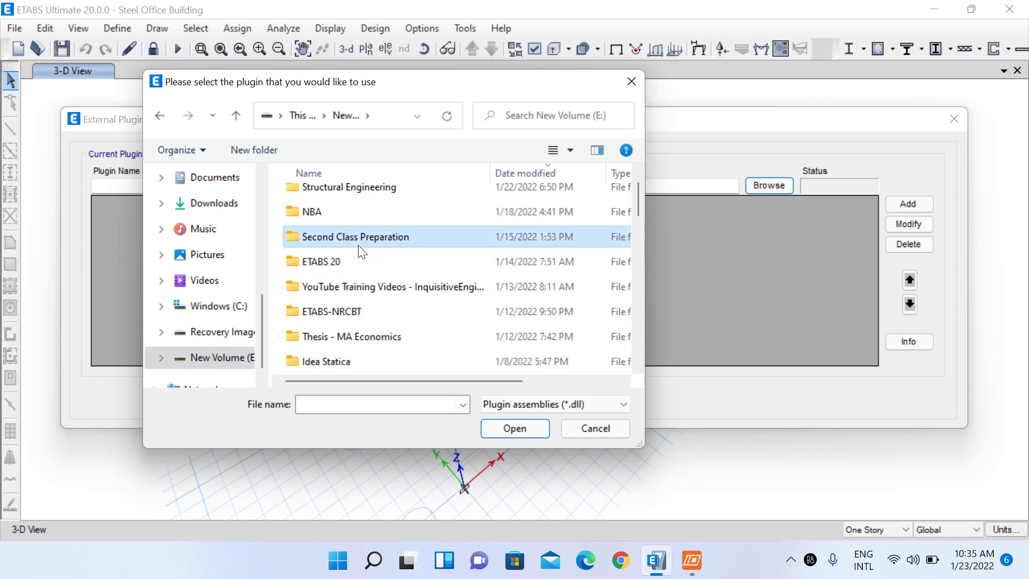
text(io)
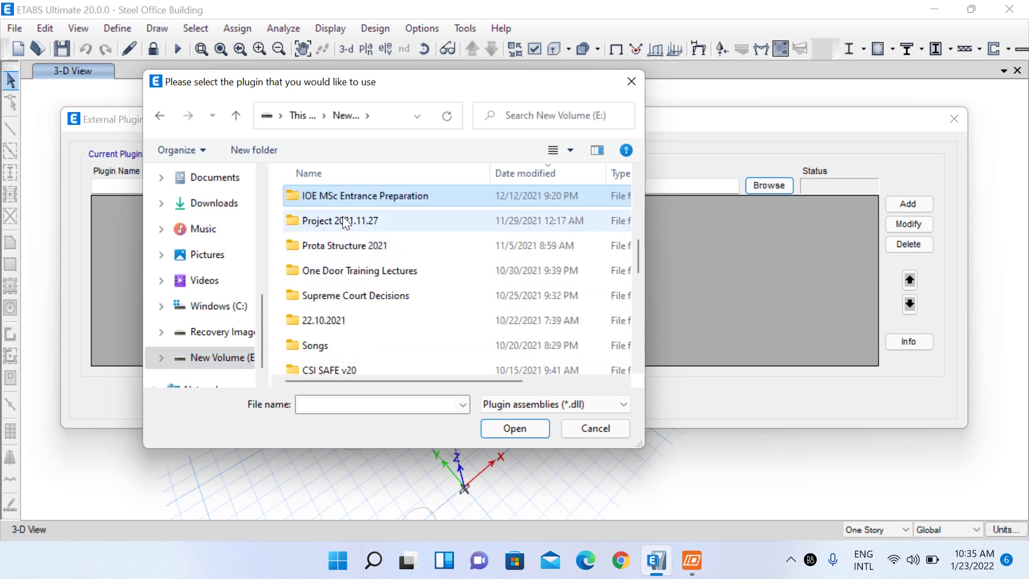
scroll(342, 216, up, 1)
key(i)
key(i)
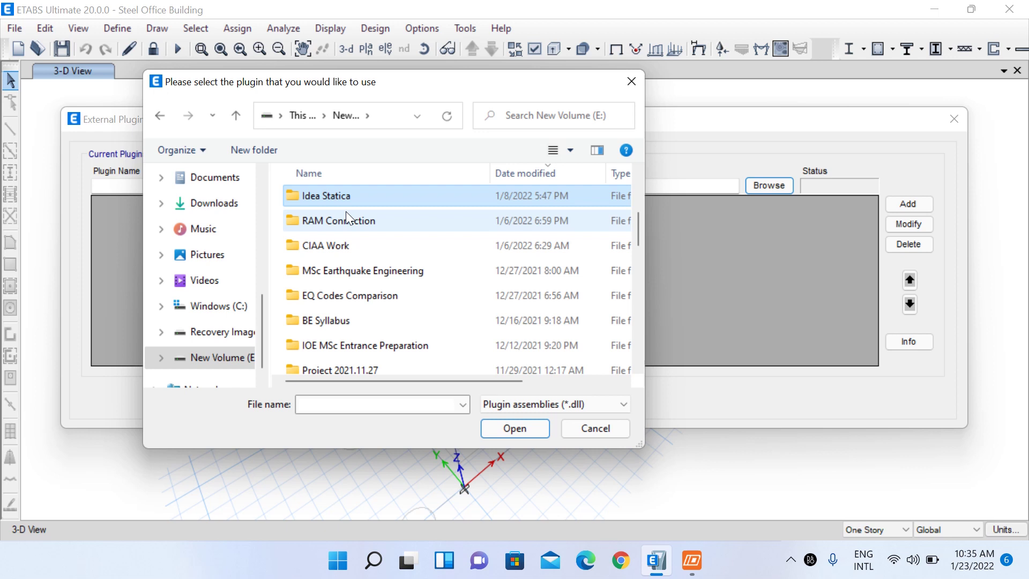
double_click(340, 198)
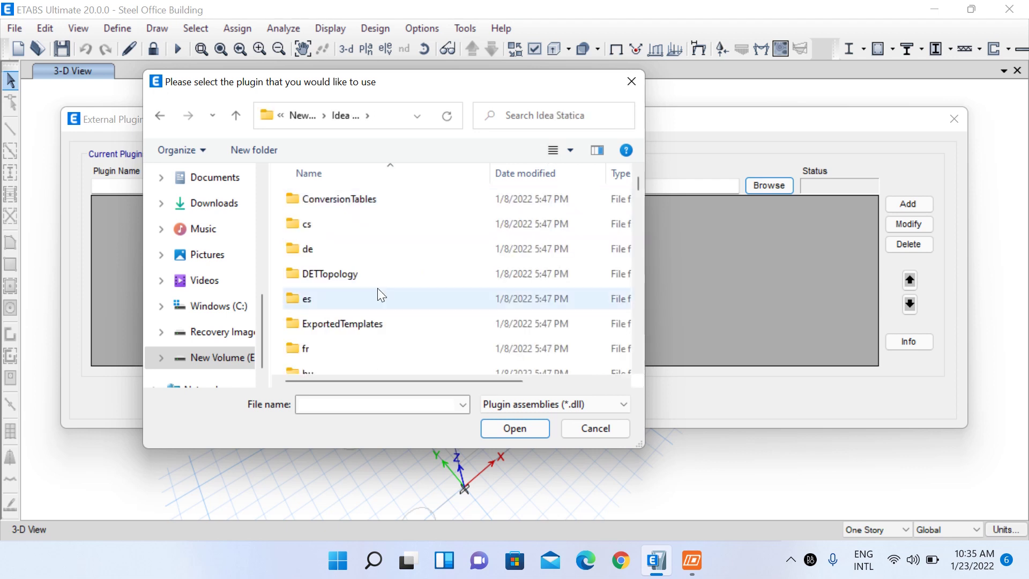
scroll(377, 288, down, 1)
scroll(383, 284, down, 2)
scroll(382, 285, down, 2)
scroll(383, 285, down, 1)
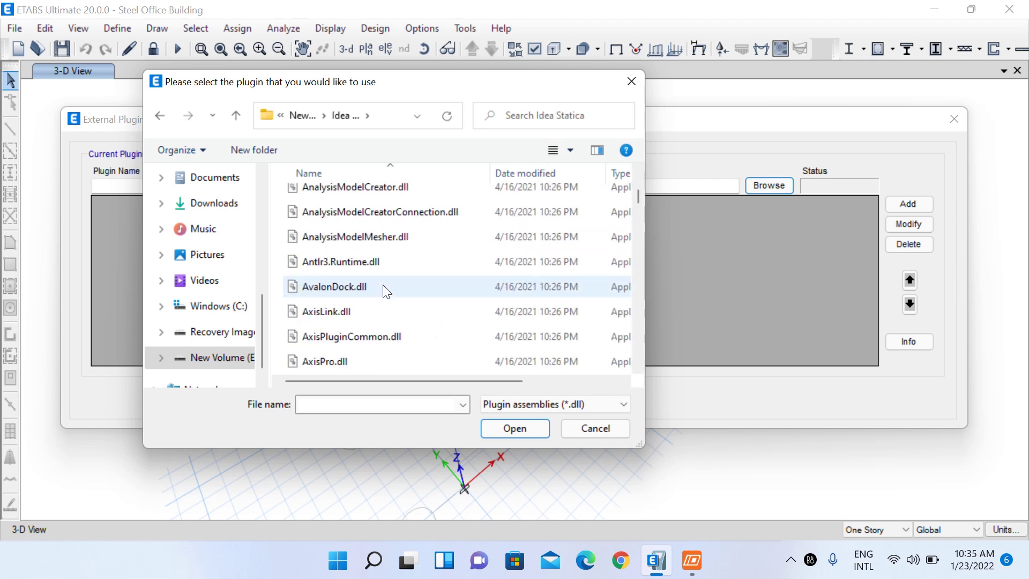
scroll(383, 284, down, 2)
scroll(383, 285, down, 3)
scroll(386, 288, down, 5)
scroll(387, 291, down, 5)
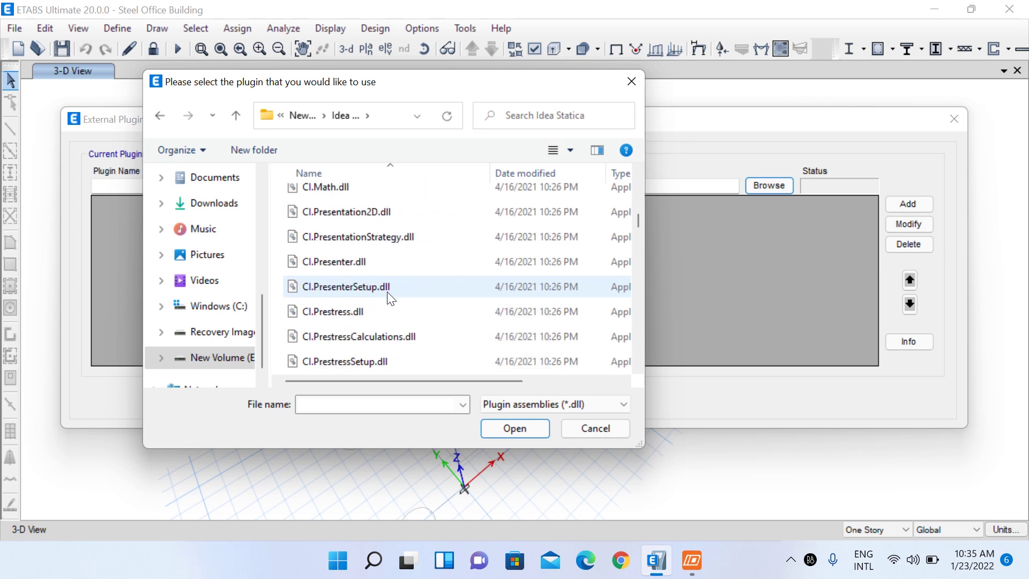
scroll(387, 291, down, 5)
scroll(388, 294, down, 5)
scroll(387, 297, down, 2)
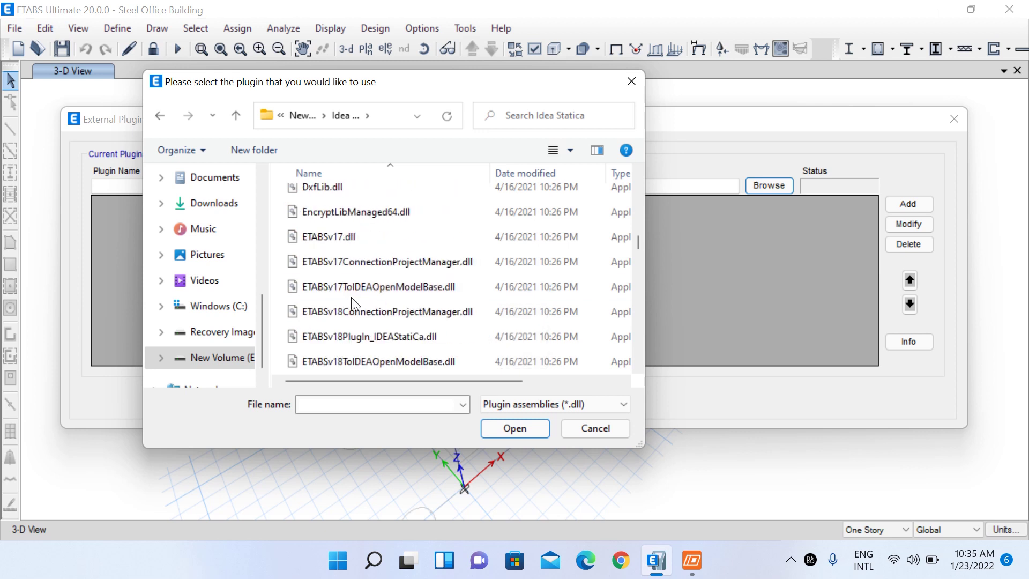
scroll(352, 297, down, 2)
scroll(328, 242, up, 2)
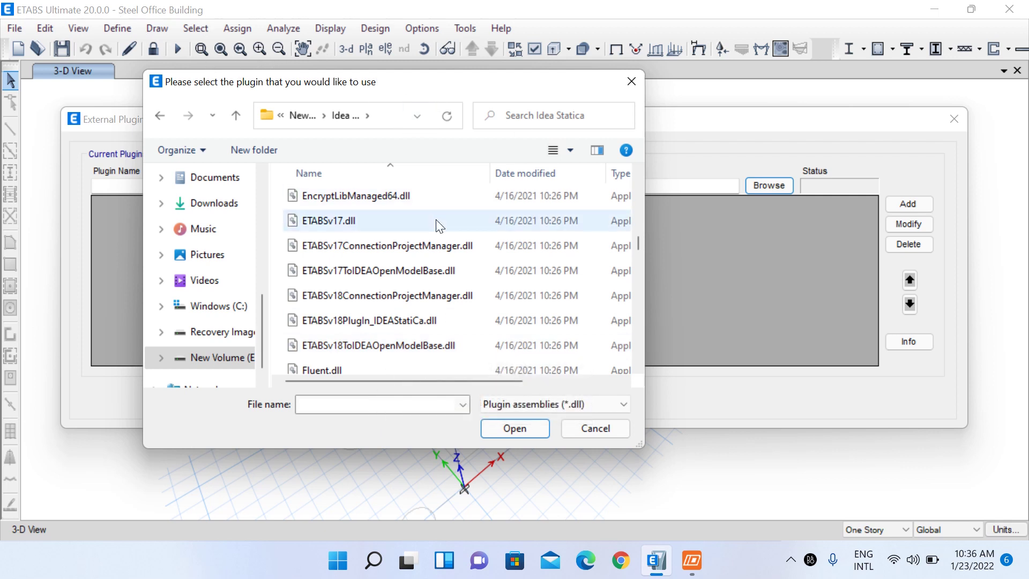
click(370, 321)
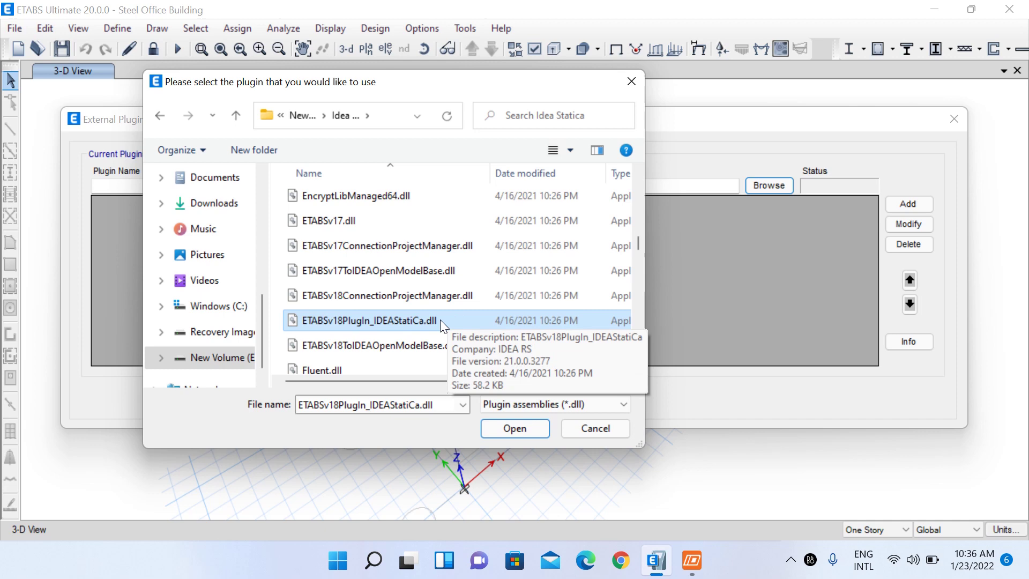
Confirm the DLL, add the IDEA StatiCa plugin to the list with OK status, and close the manager.
click(524, 426)
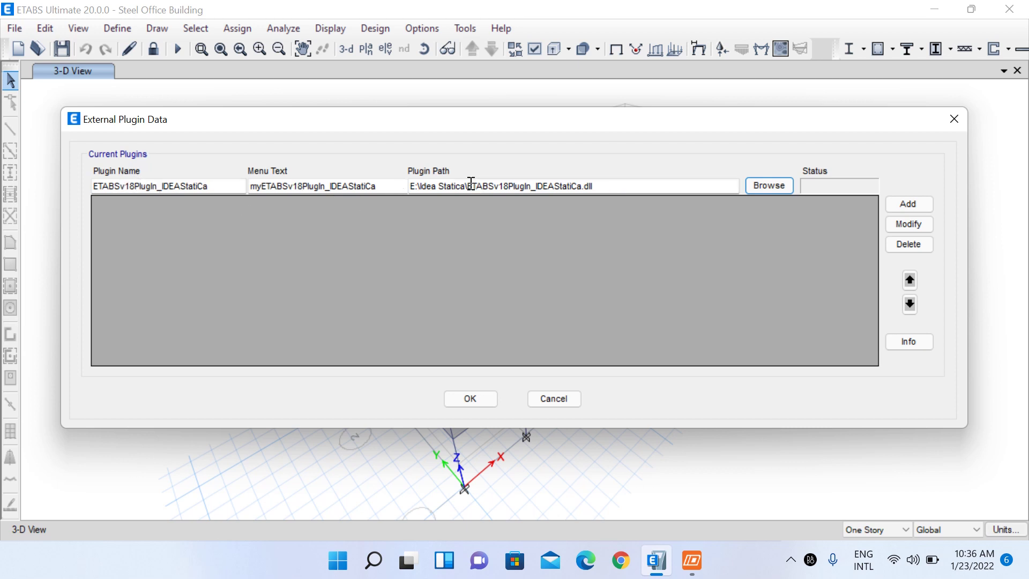
click(908, 206)
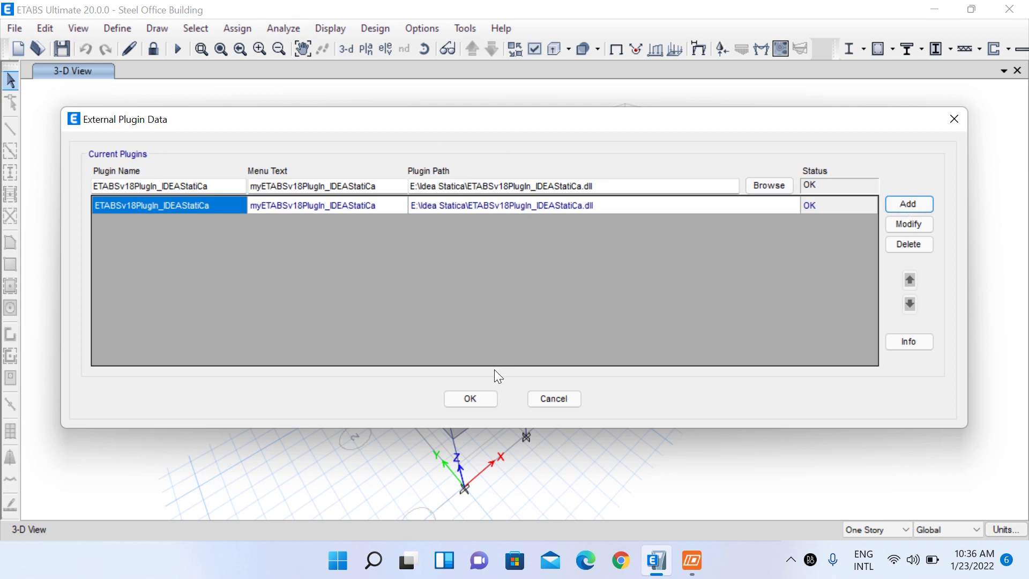
click(478, 394)
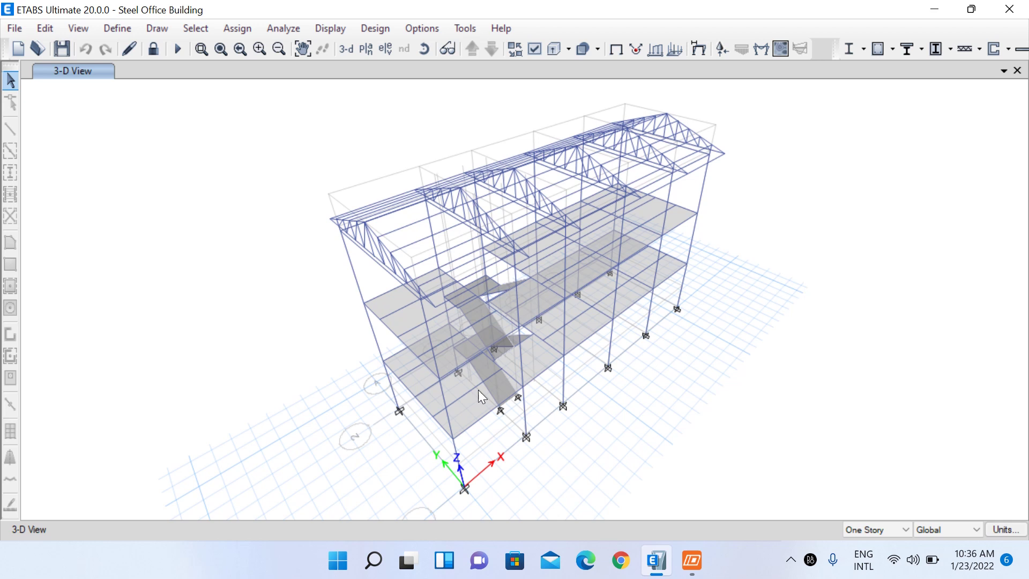
click(465, 33)
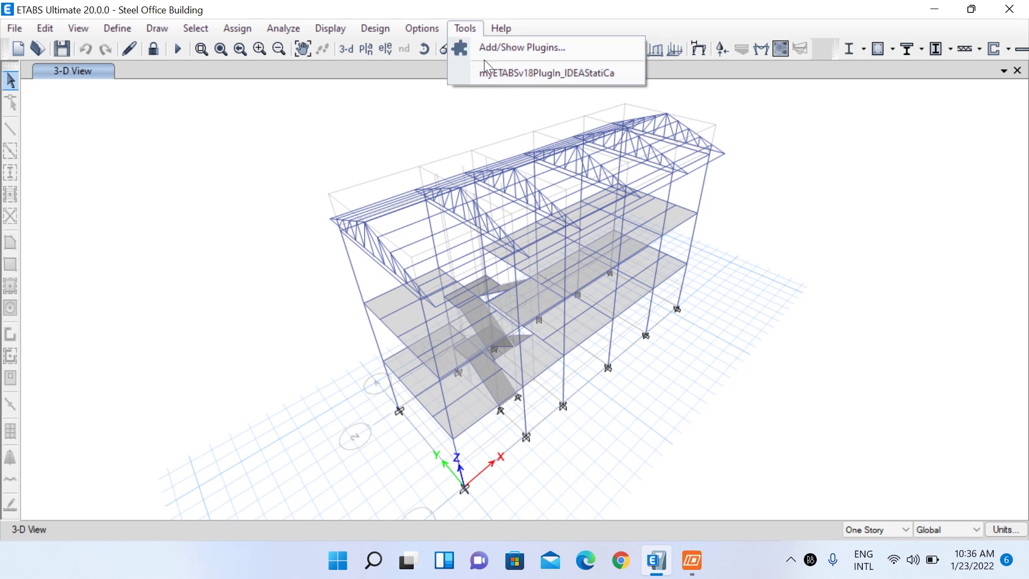
click(494, 51)
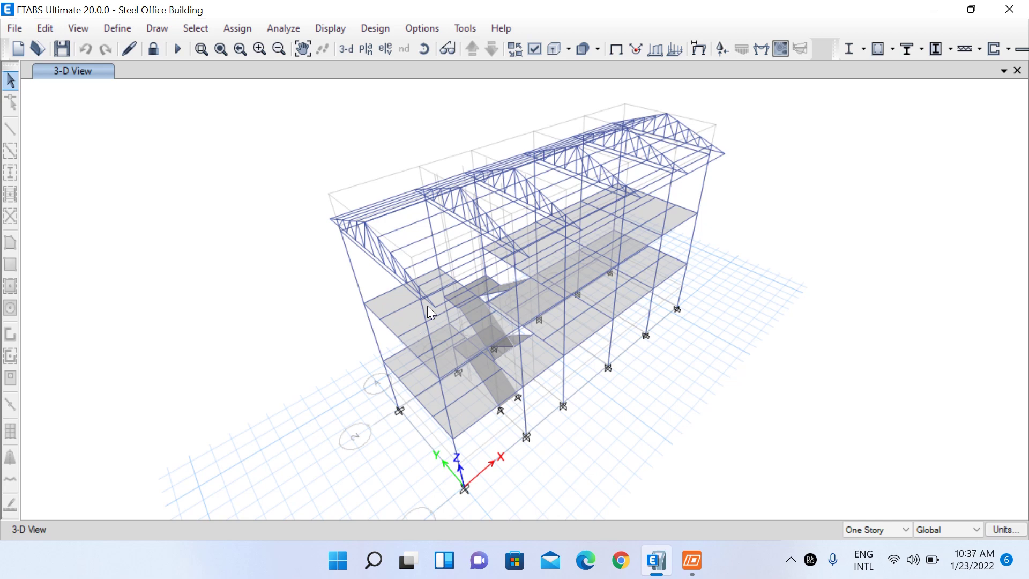
scroll(380, 317, up, 2)
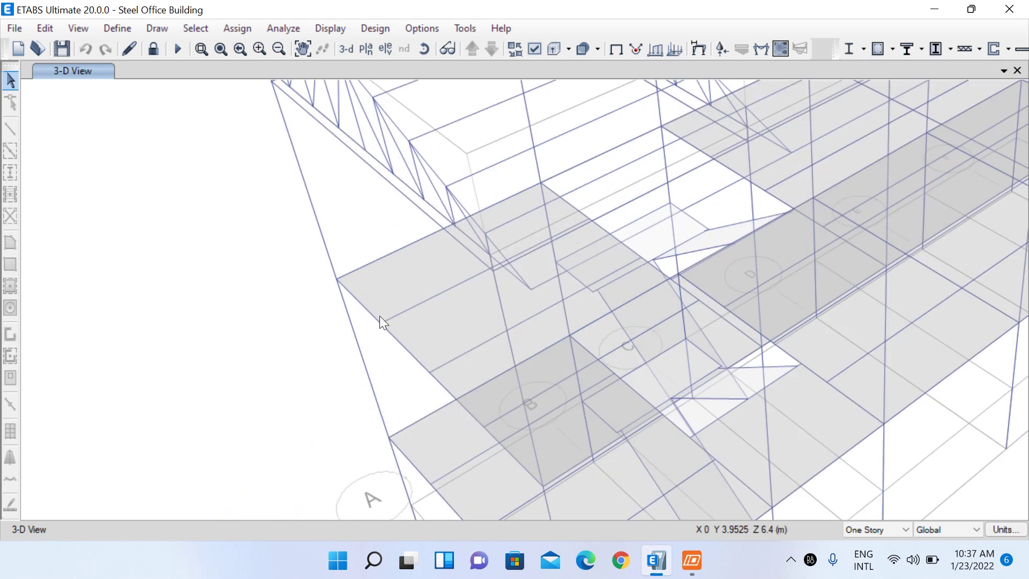
scroll(380, 315, up, 1)
scroll(378, 318, up, 2)
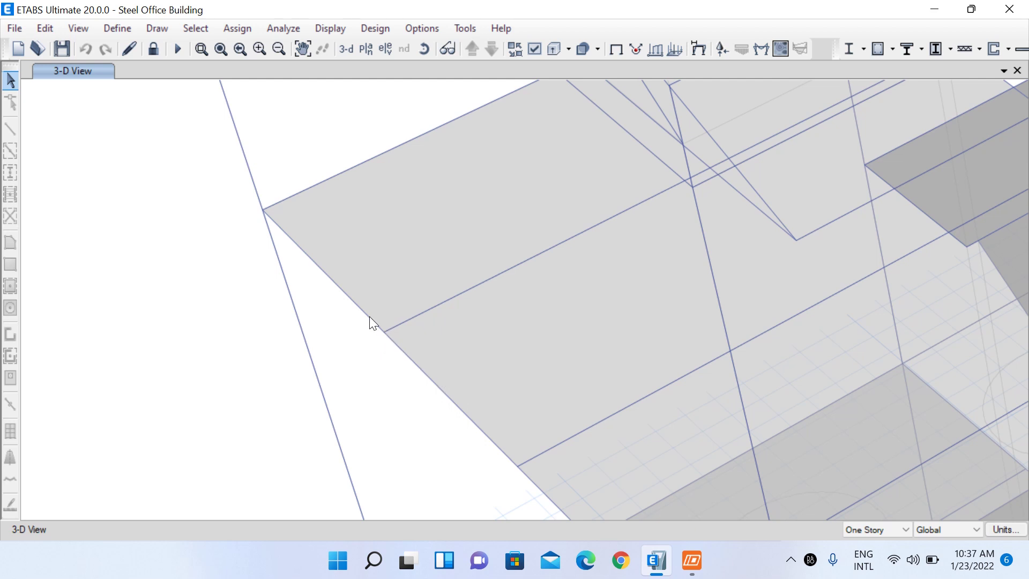
Select the two slab-edge beams and their common joint, then reach for the Tools menu.
click(369, 318)
click(408, 320)
click(382, 331)
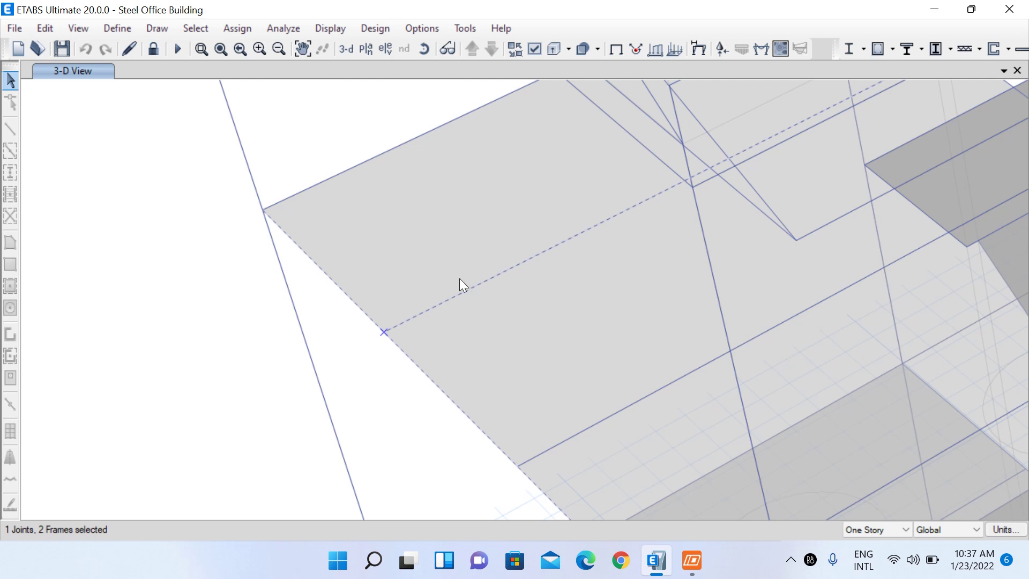
click(474, 30)
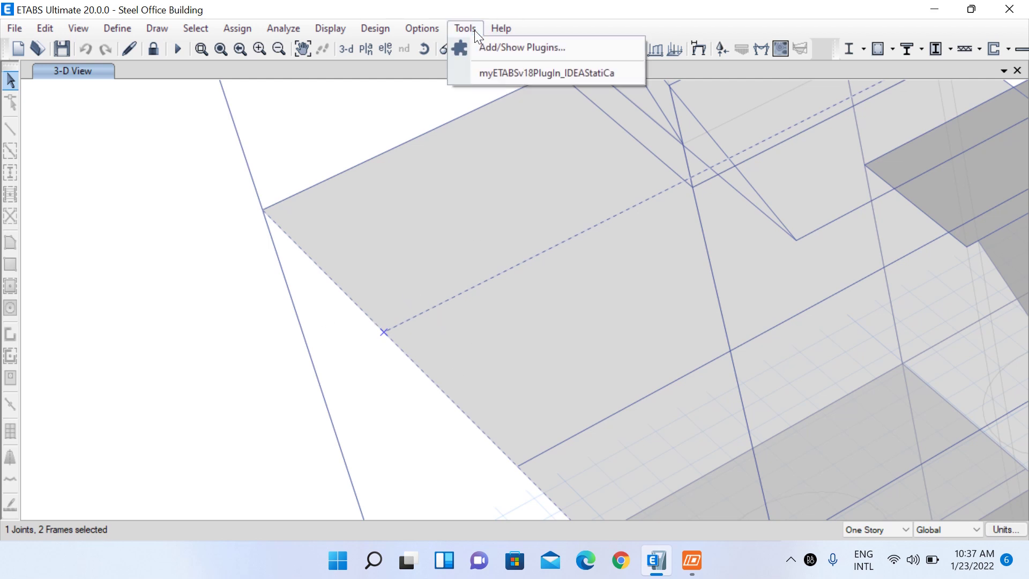
Run myETABSv18PlugIn_IDEAStatiCa and accept the Plugin Warning to launch the Code-check manager.
click(498, 72)
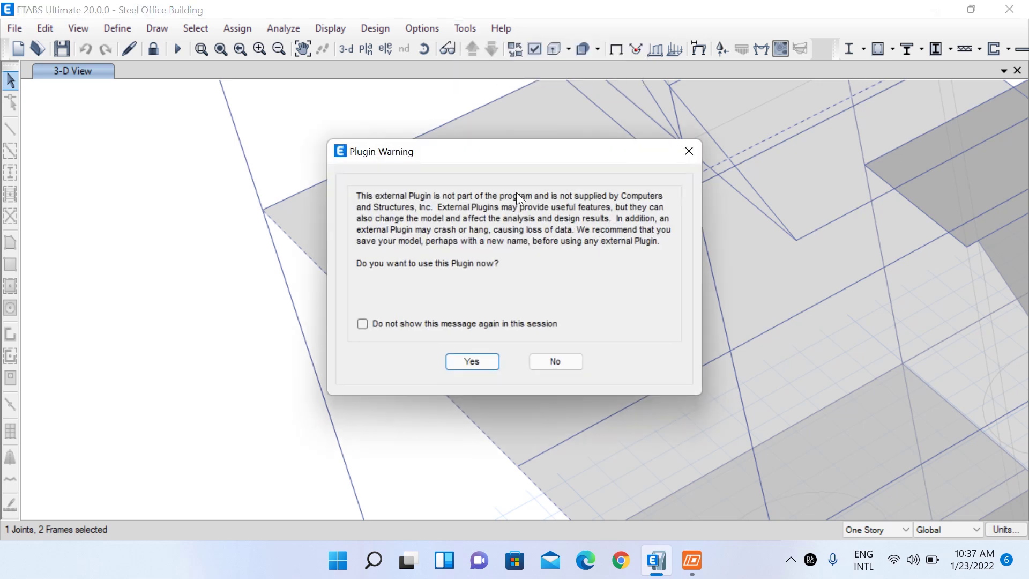
click(487, 361)
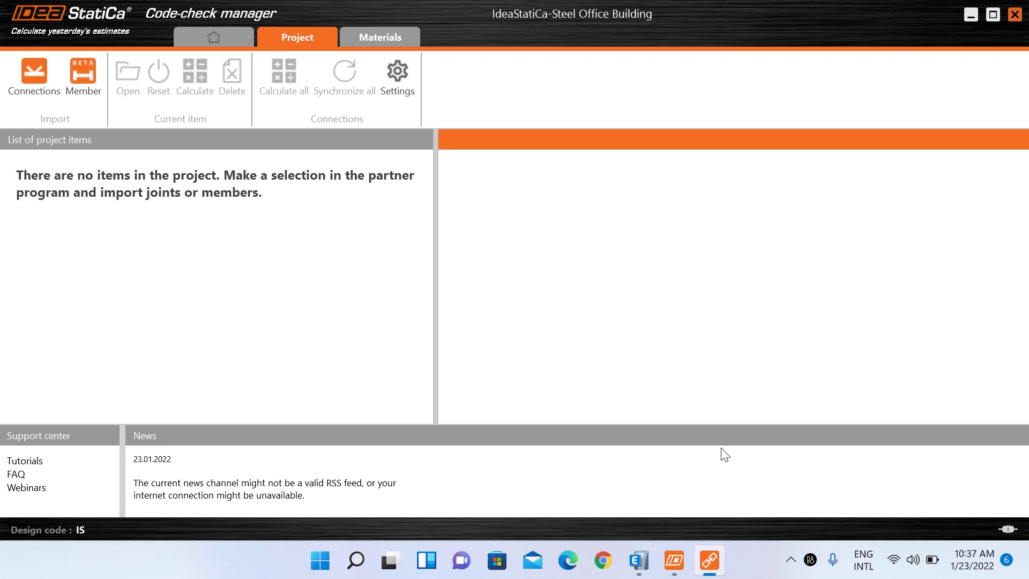
Minimize ETABS and import the selected joint as connection 94 with members 95 and 113.
click(638, 560)
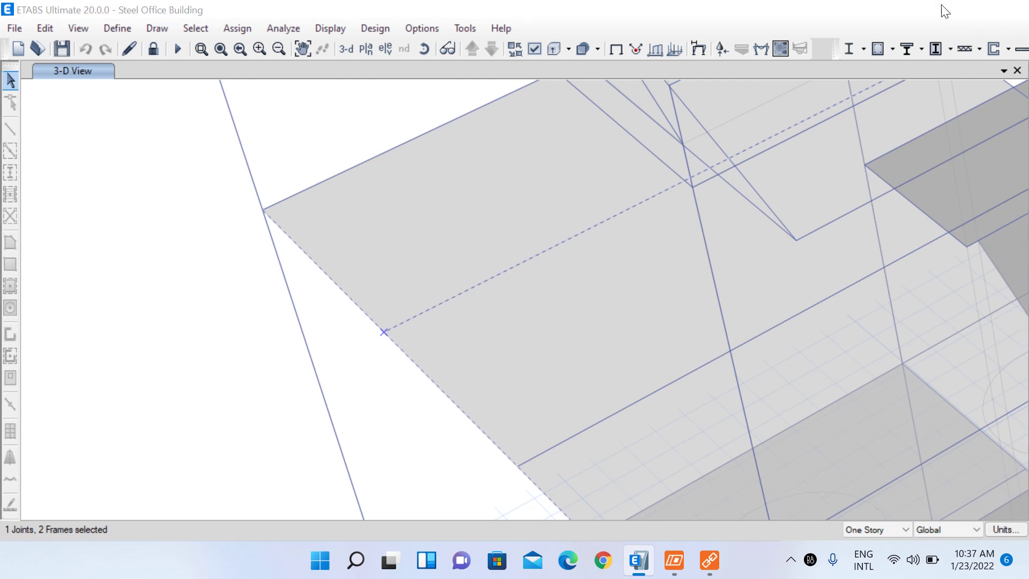
click(935, 9)
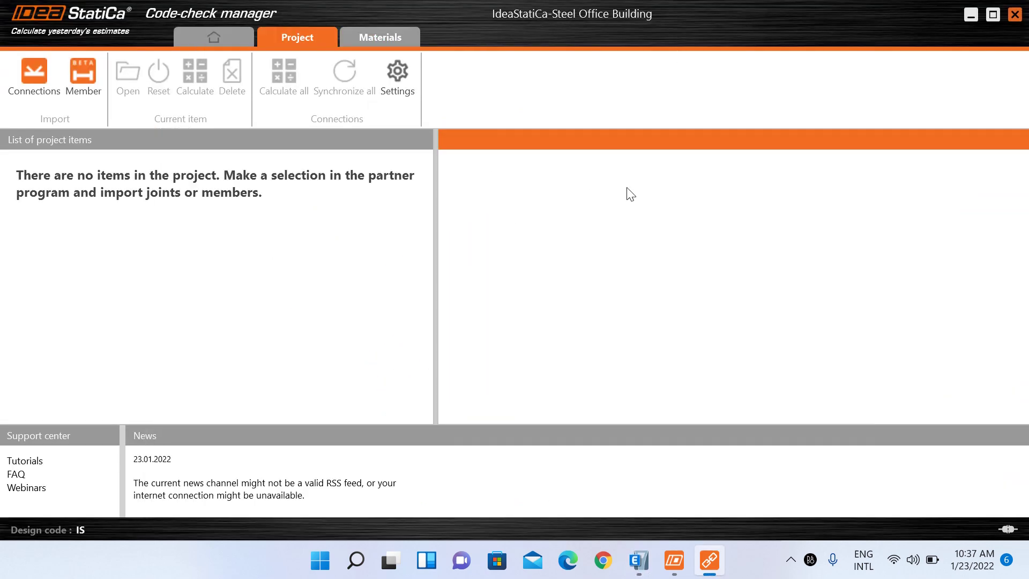
click(30, 74)
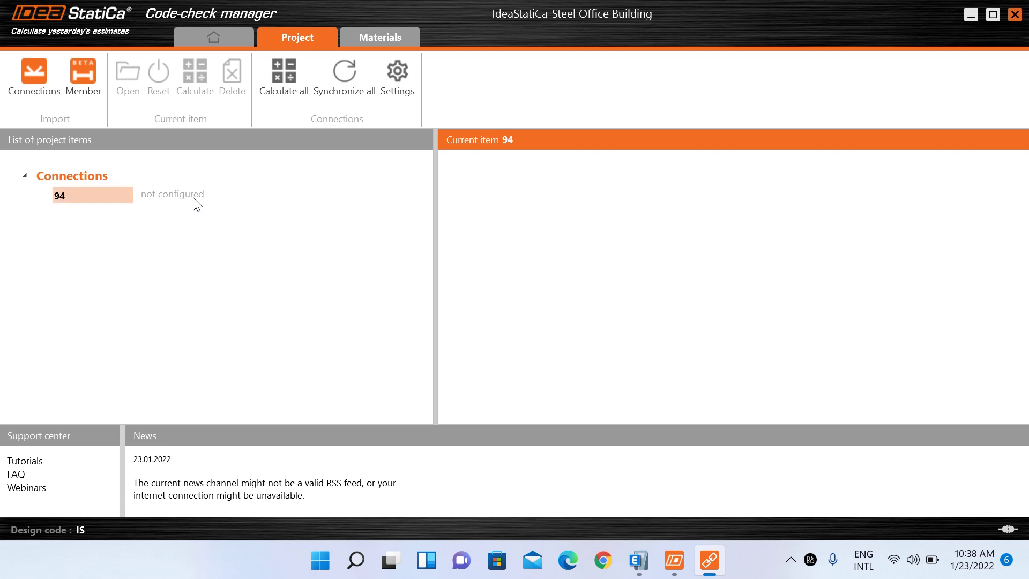
Select connection 94 and finish setup to open it in IDEA StatiCa Connection.
click(133, 202)
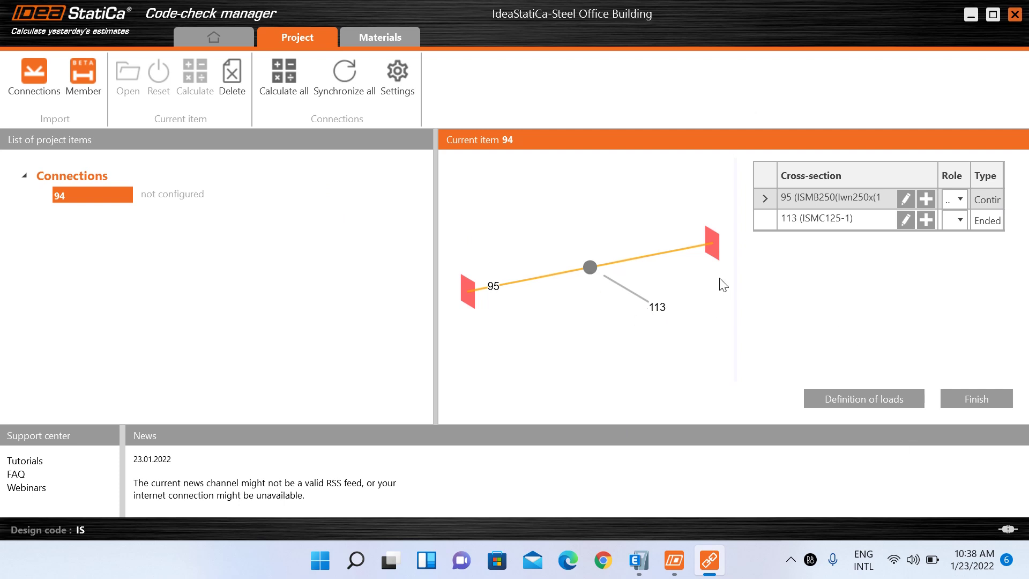
click(989, 396)
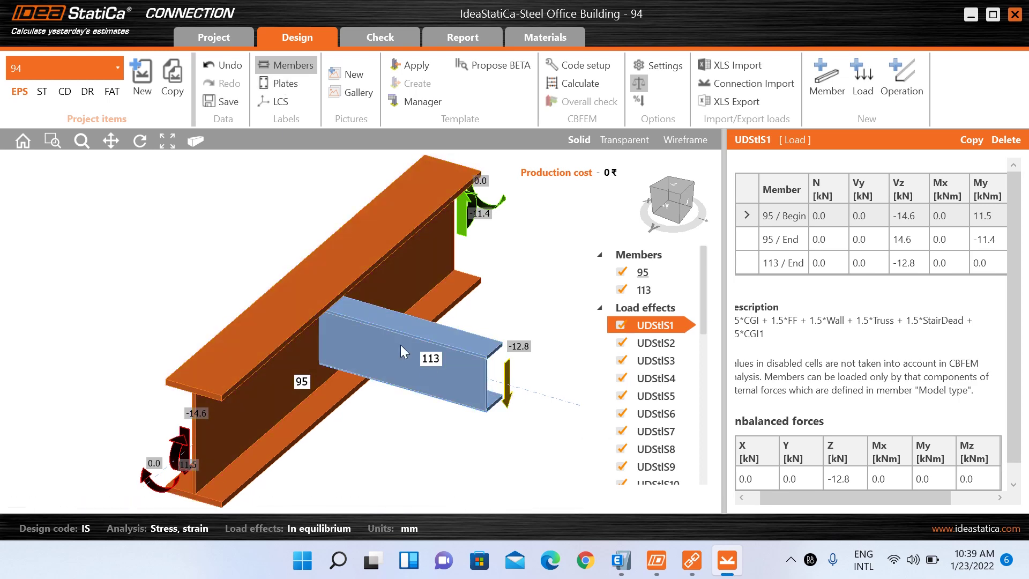
View the joint from -Y, orbit back to 3D, and inspect members 95 and 113 (ISMC125-1, Ended).
click(680, 199)
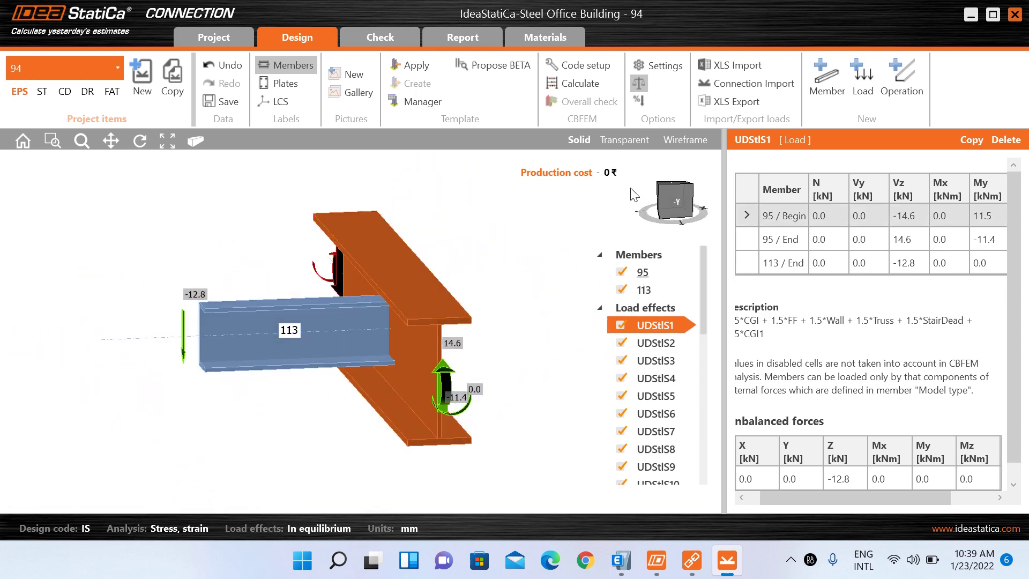
mouse_move(632, 194)
right_down()
mouse_move(656, 188)
mouse_move(682, 201)
right_up()
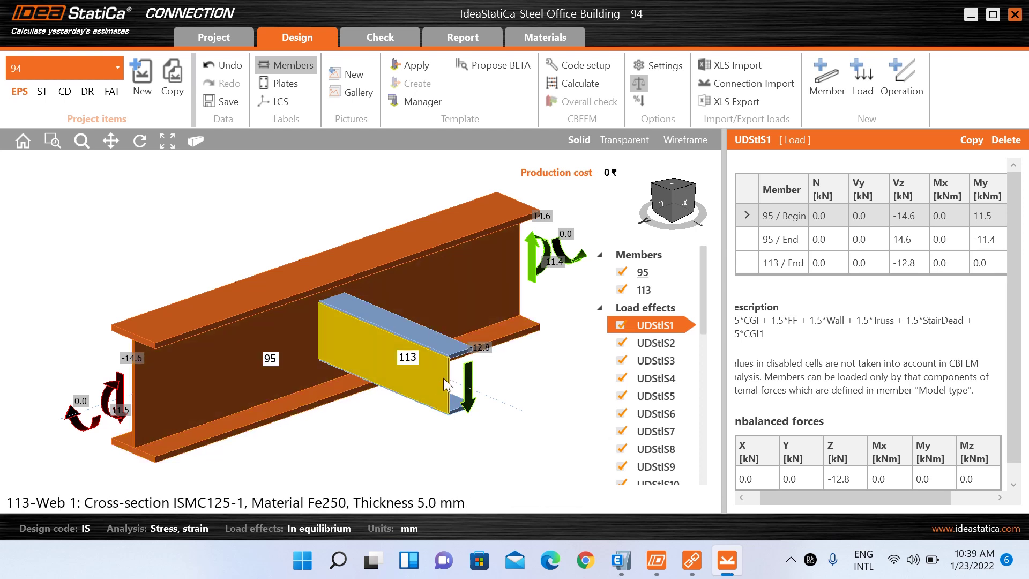
click(663, 273)
click(659, 289)
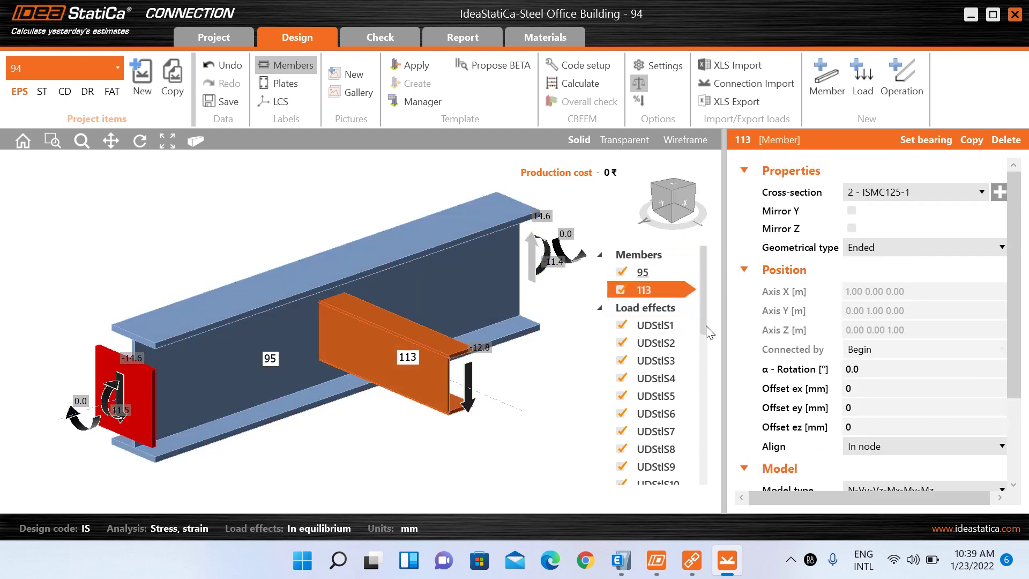
mouse_move(700, 324)
mouse_down()
mouse_move(710, 493)
mouse_move(719, 305)
mouse_up()
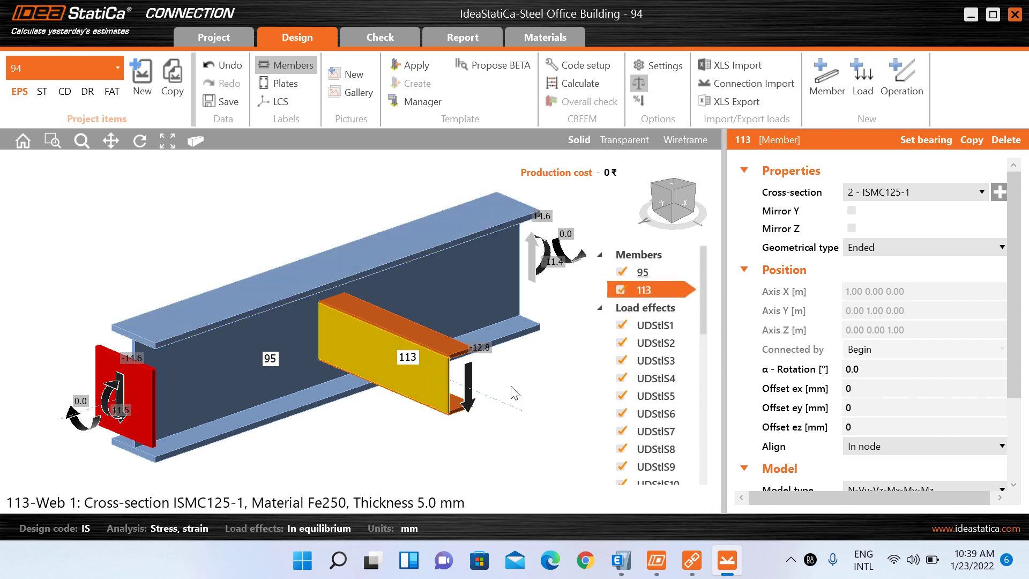